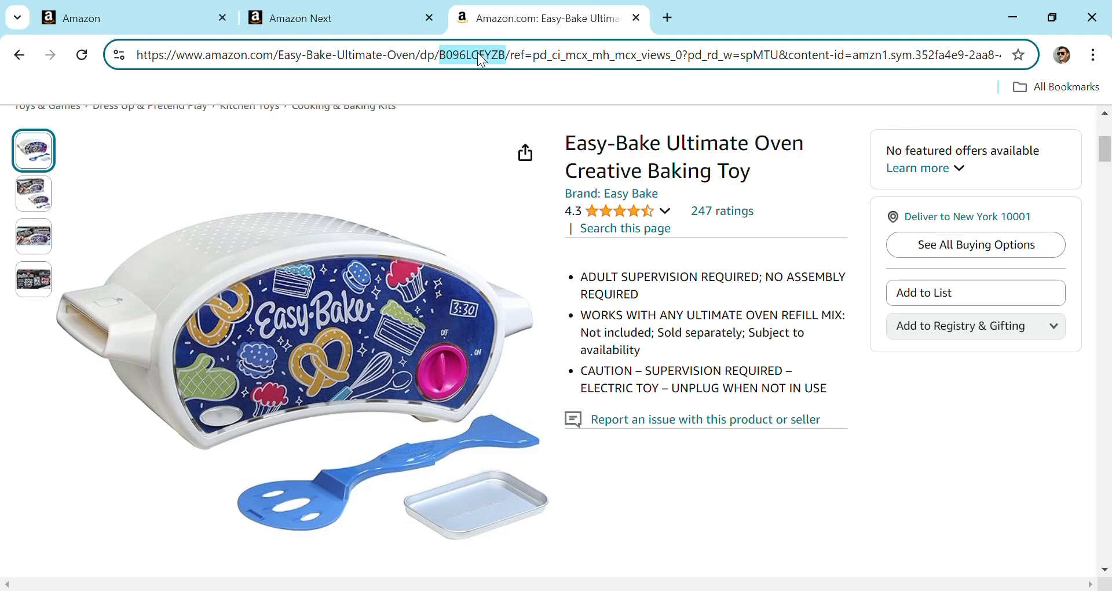
Step: Switch to Seller Central and open the Add Products page of the catalog
mouse_move(526, 231)
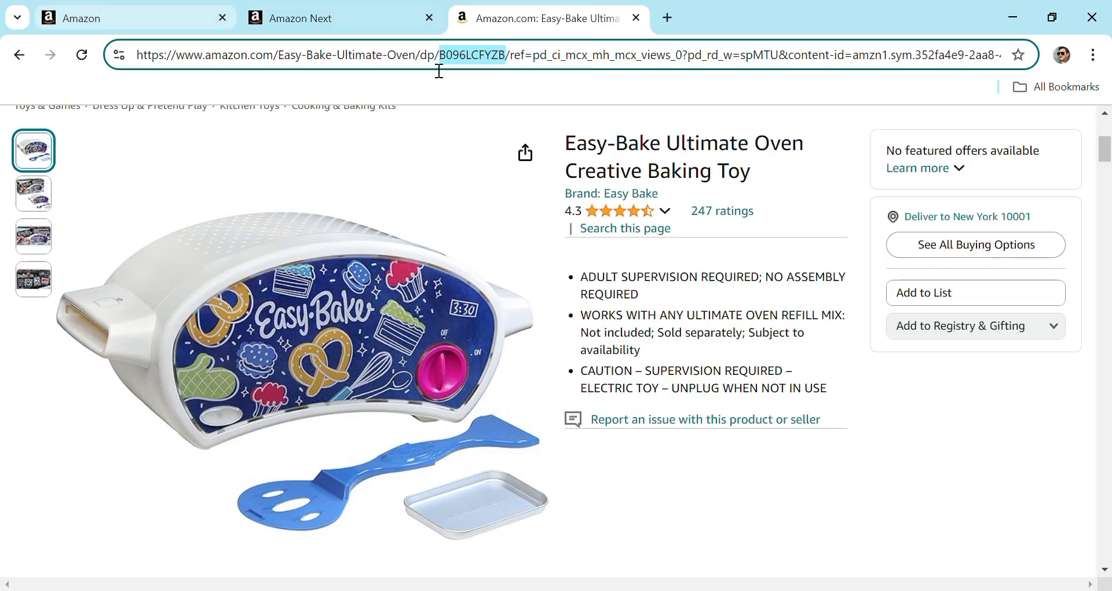
left_click(152, 22)
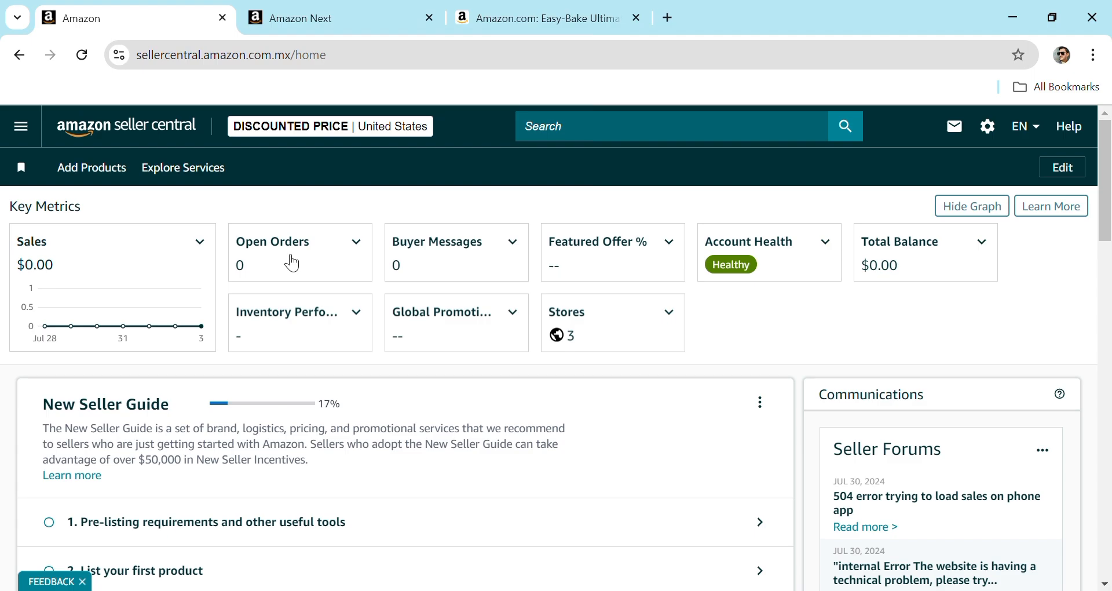
left_click(25, 131)
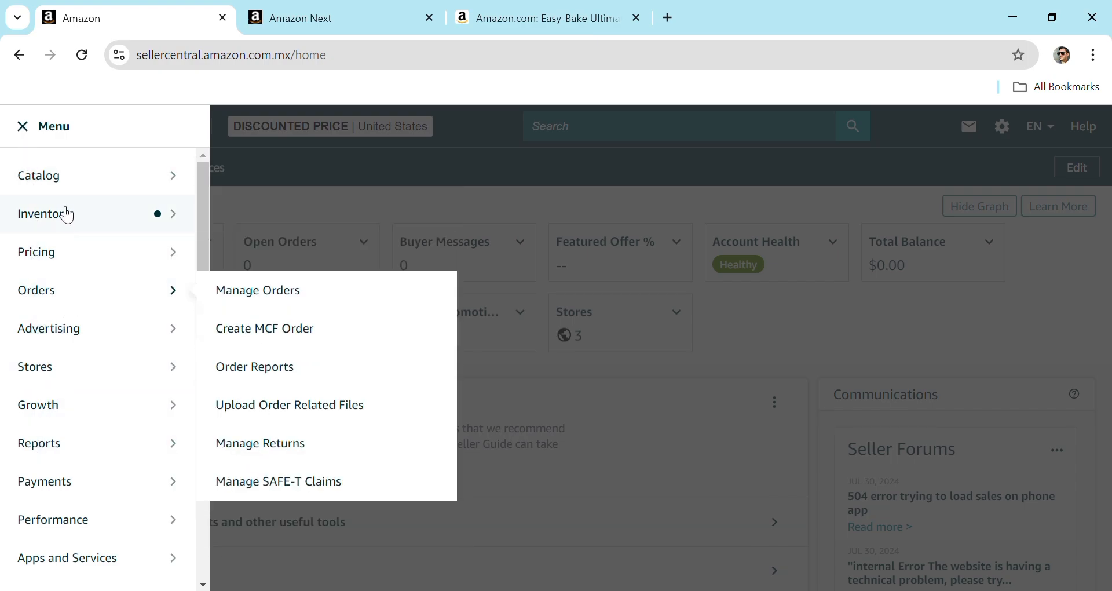
mouse_move(65, 196)
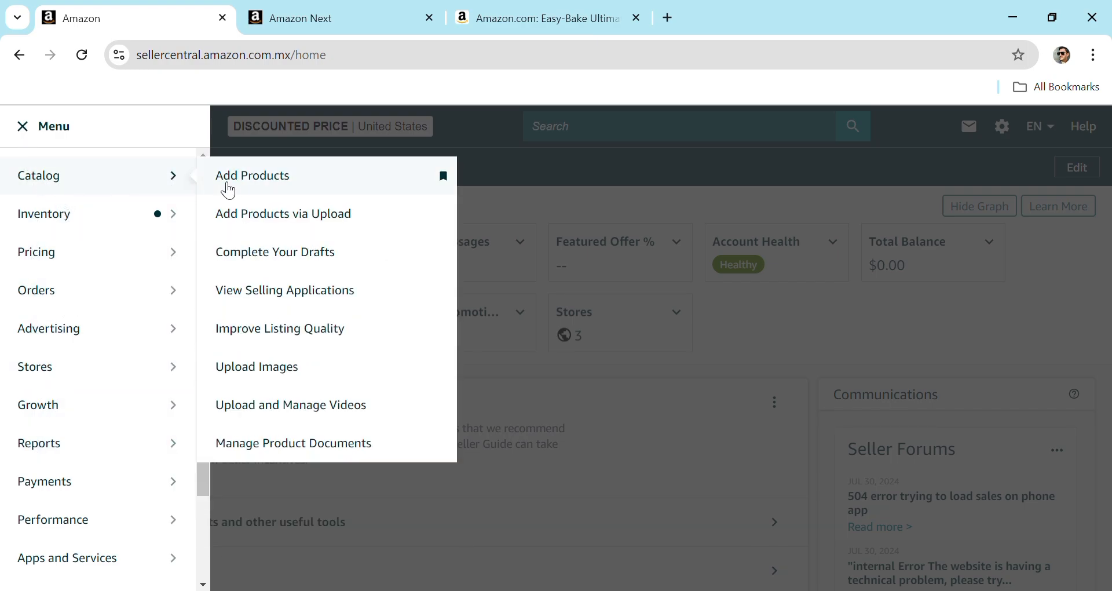
left_click(253, 189)
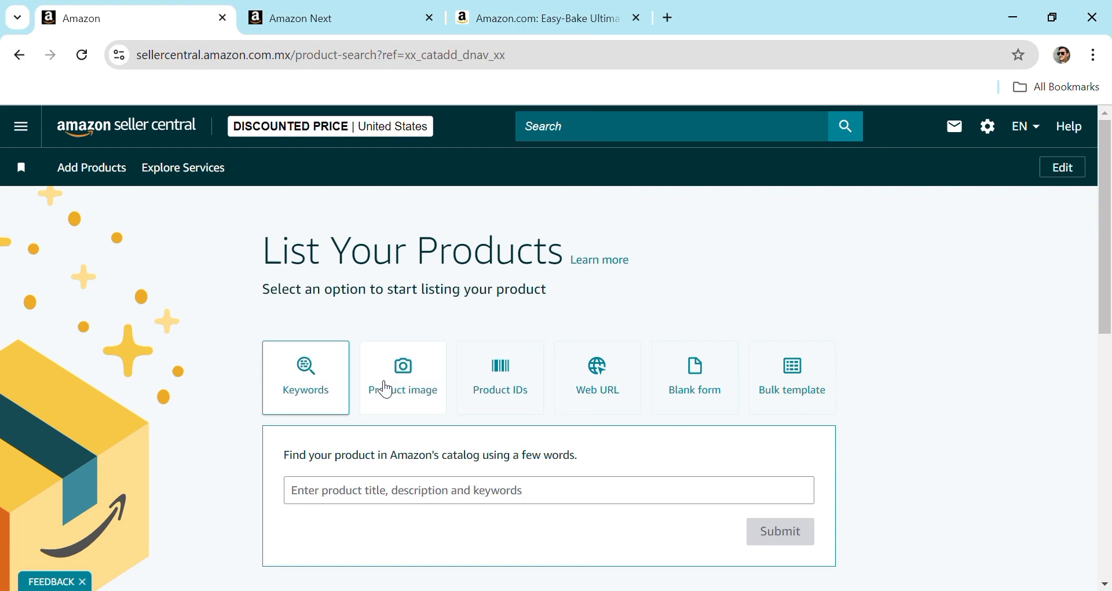
Step: Look up the product to list by its product ID, B096LCFYZB
left_click(524, 392)
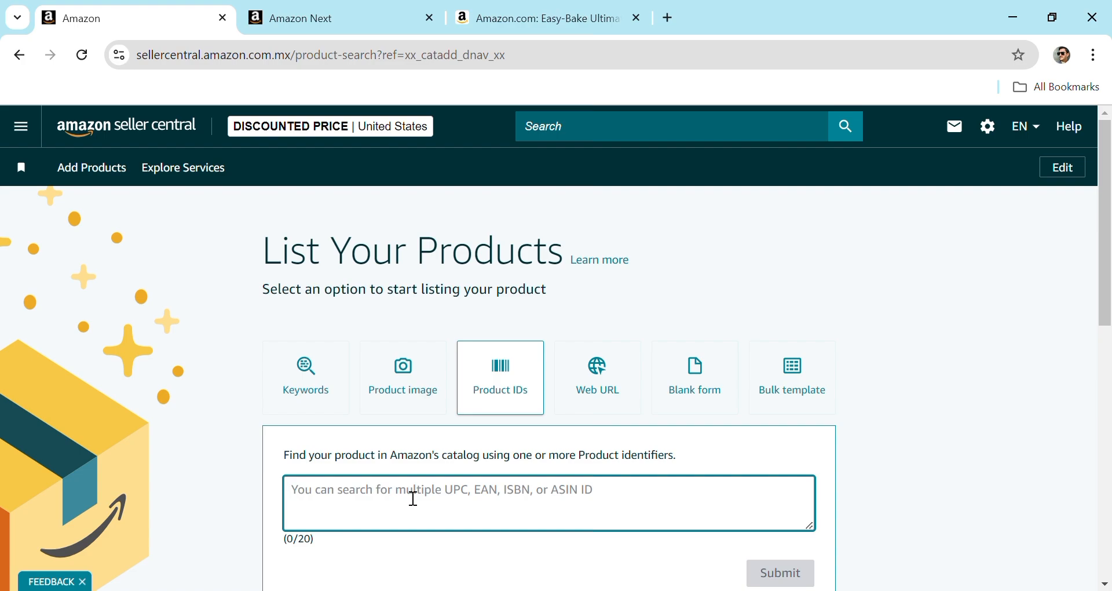
type("B096LCFYZB")
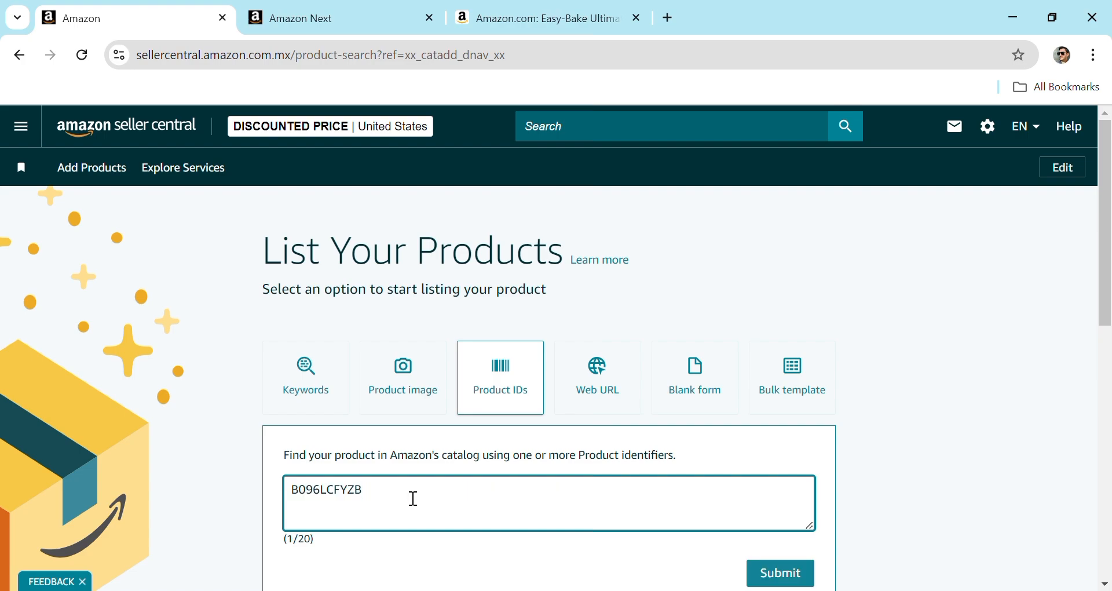
left_click(793, 573)
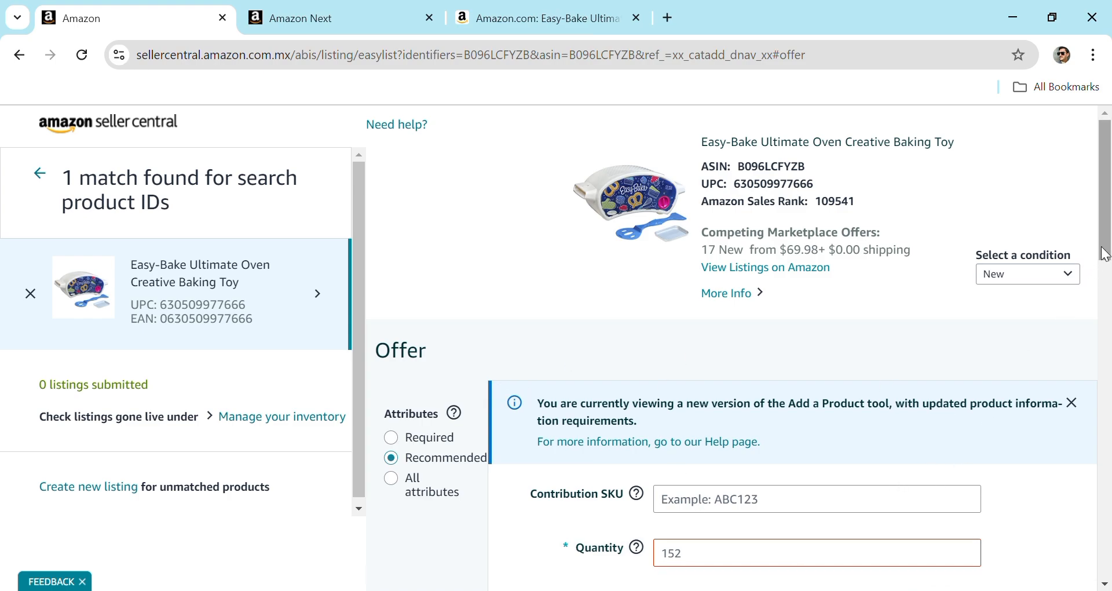
Step: Show all attributes in the offer form for the Easy-Bake Ultimate Oven
left_click_drag(1105, 254, 1106, 283)
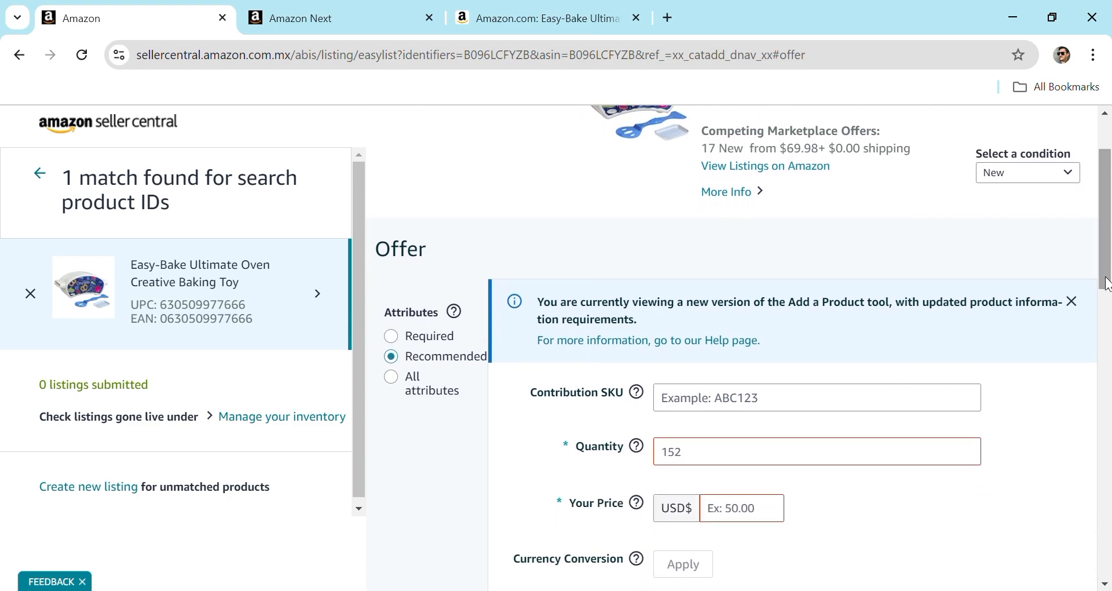
left_click(404, 378)
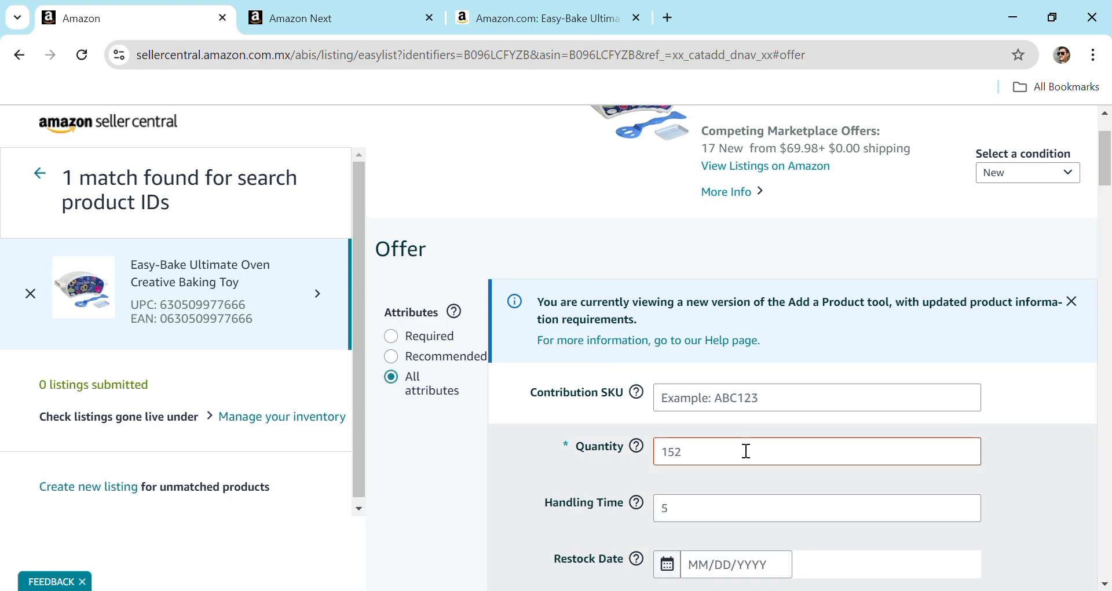
left_click_drag(1109, 170, 1108, 186)
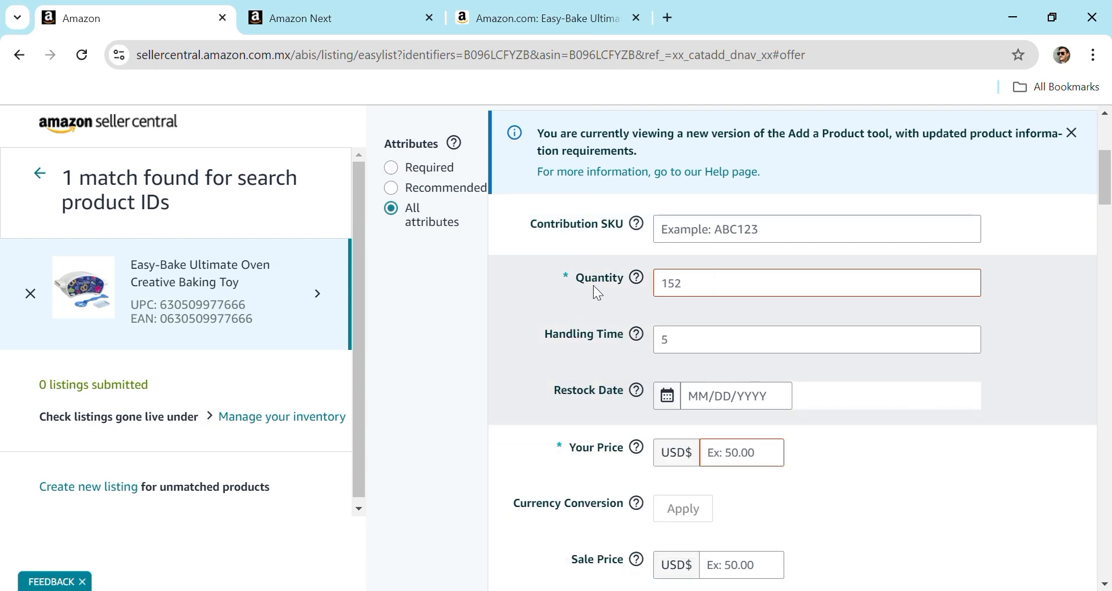
Step: Set the offer's quantity to 5 and its handling time to 7
left_click(698, 296)
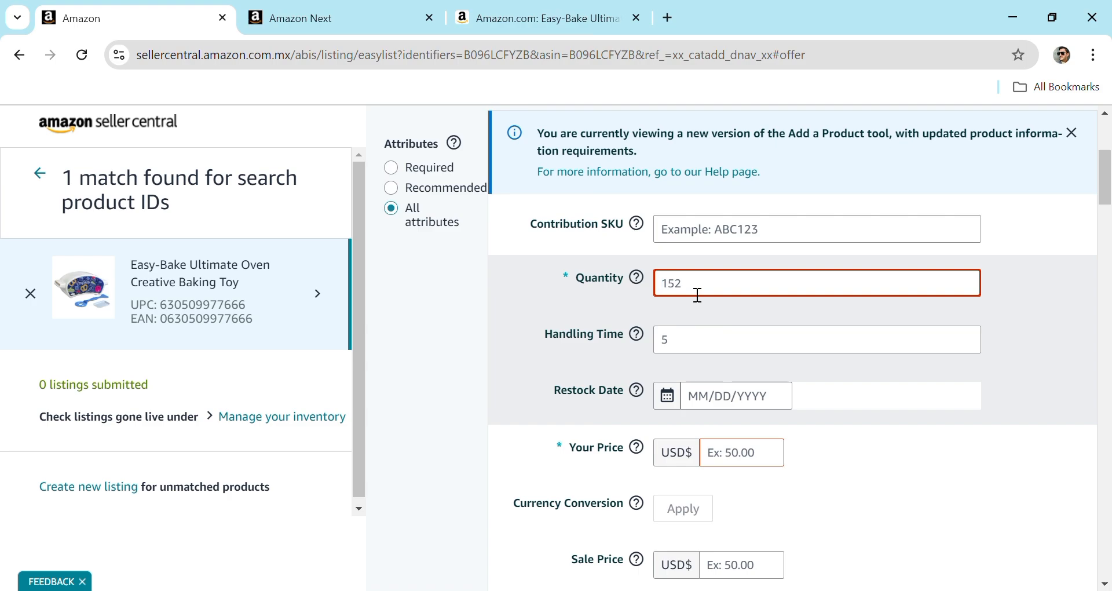
key("ctrl+a")
type("5")
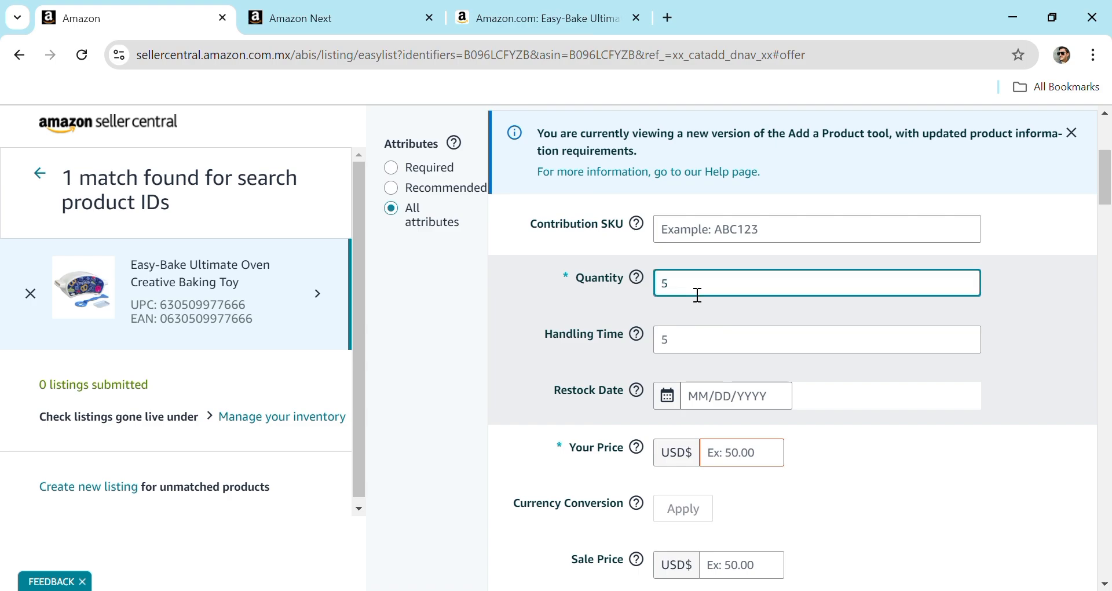
left_click(683, 347)
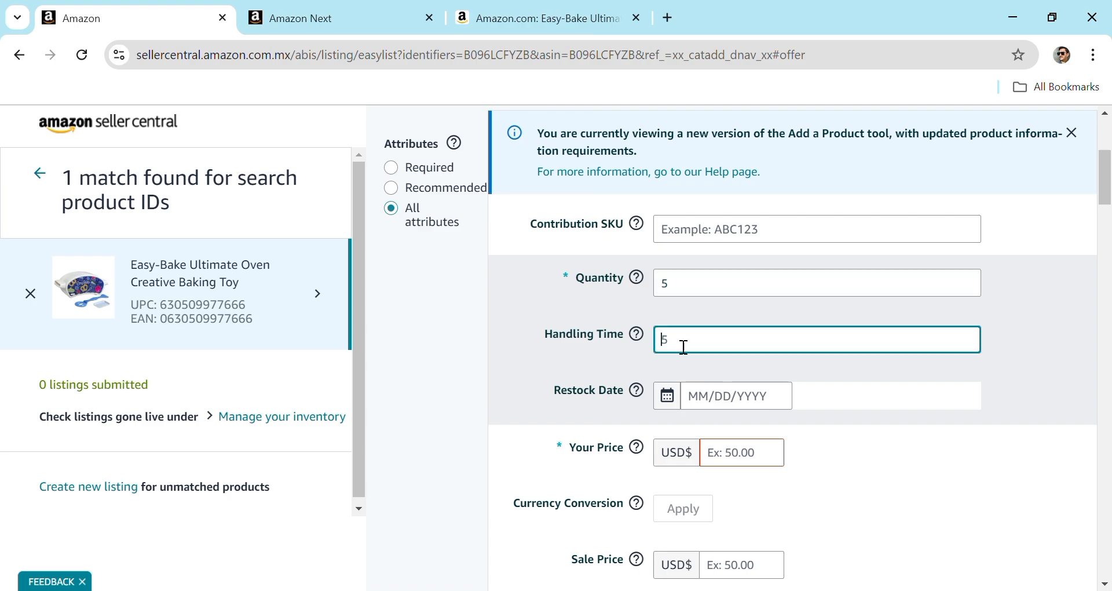
key("ctrl+a")
type("7")
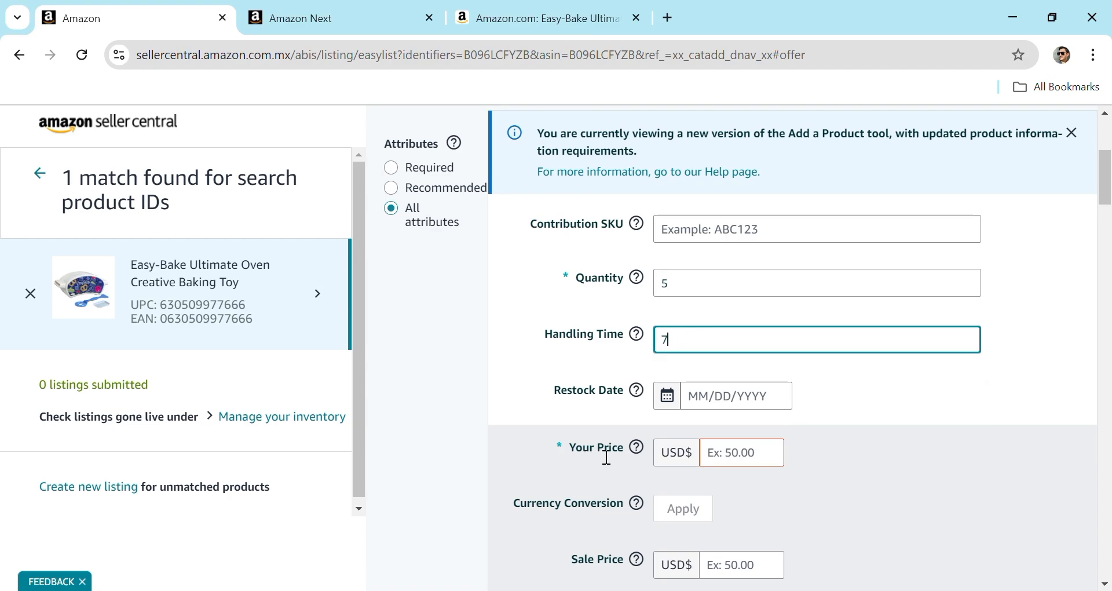
Step: Check the competing sellers' offers on the product's Amazon page and set your price to USD 68.99
left_click(741, 458)
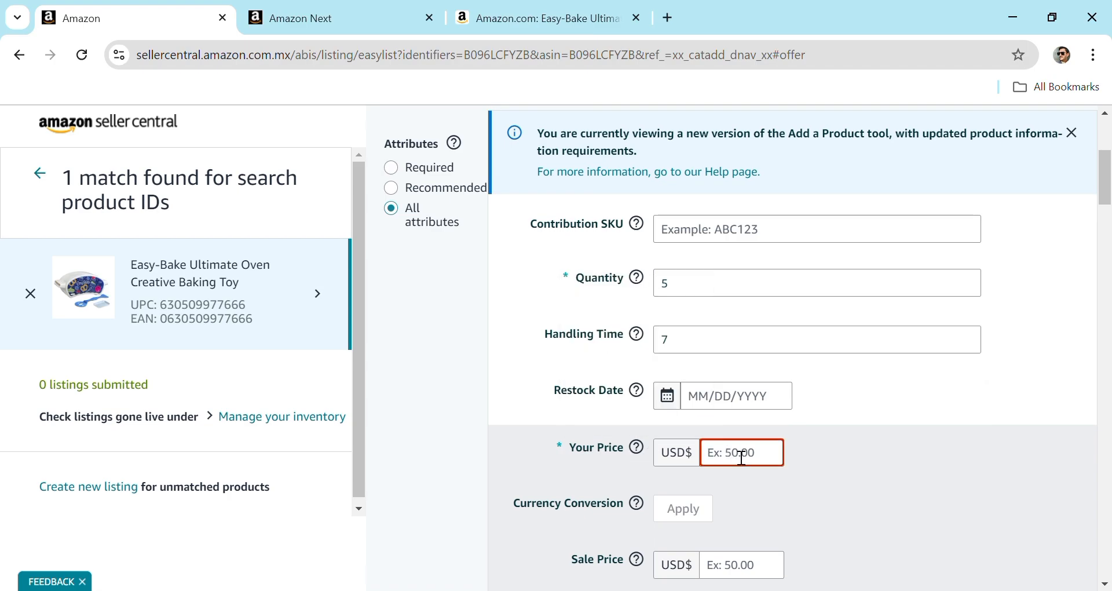
left_click(582, 19)
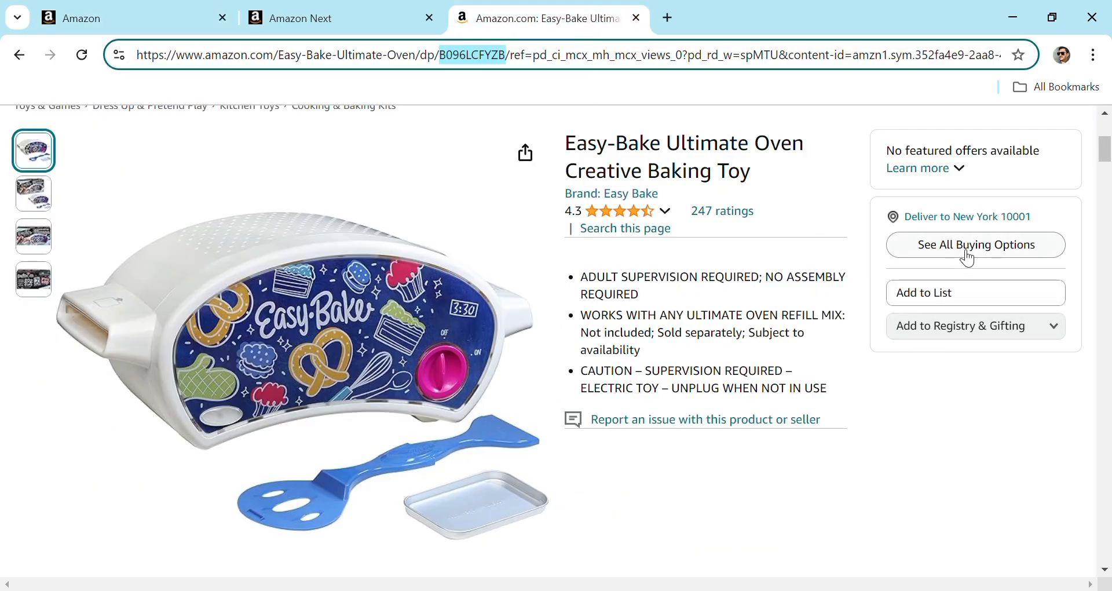
left_click(966, 254)
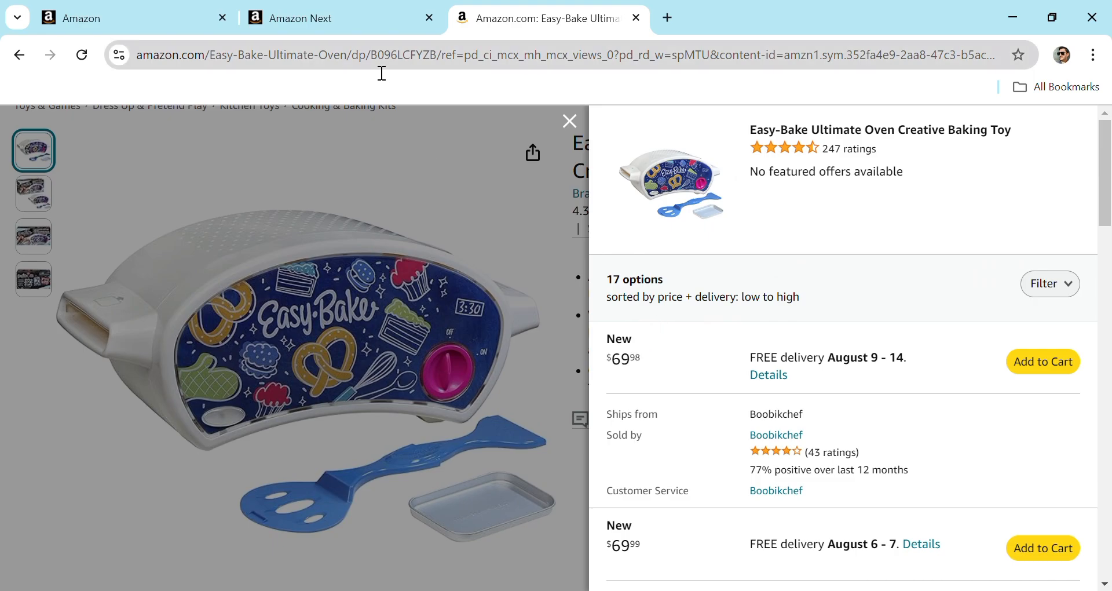
left_click(179, 23)
left_click(738, 456)
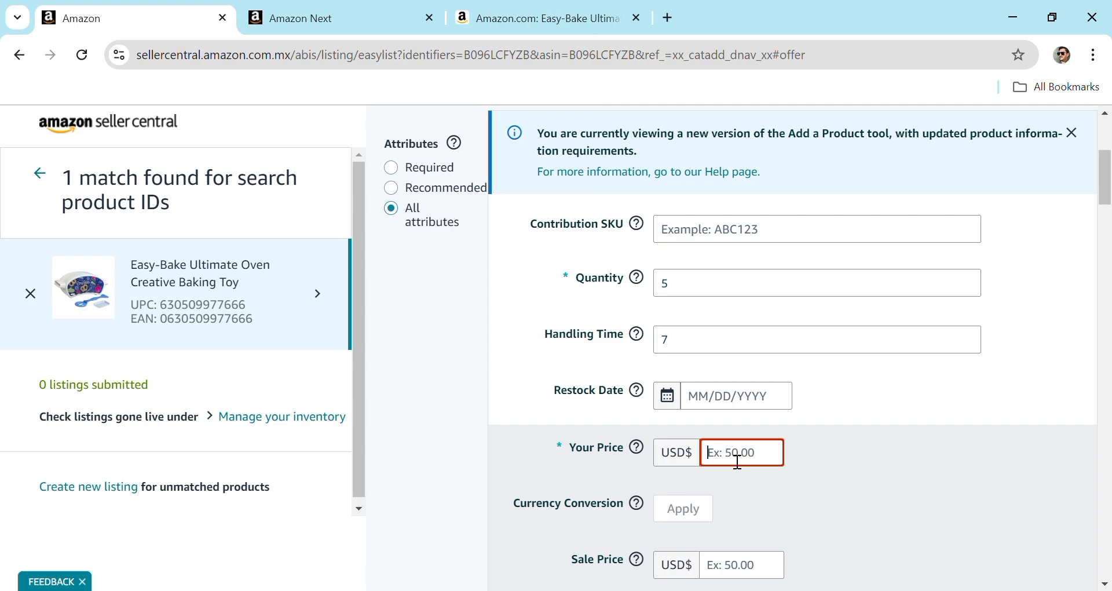
type("68")
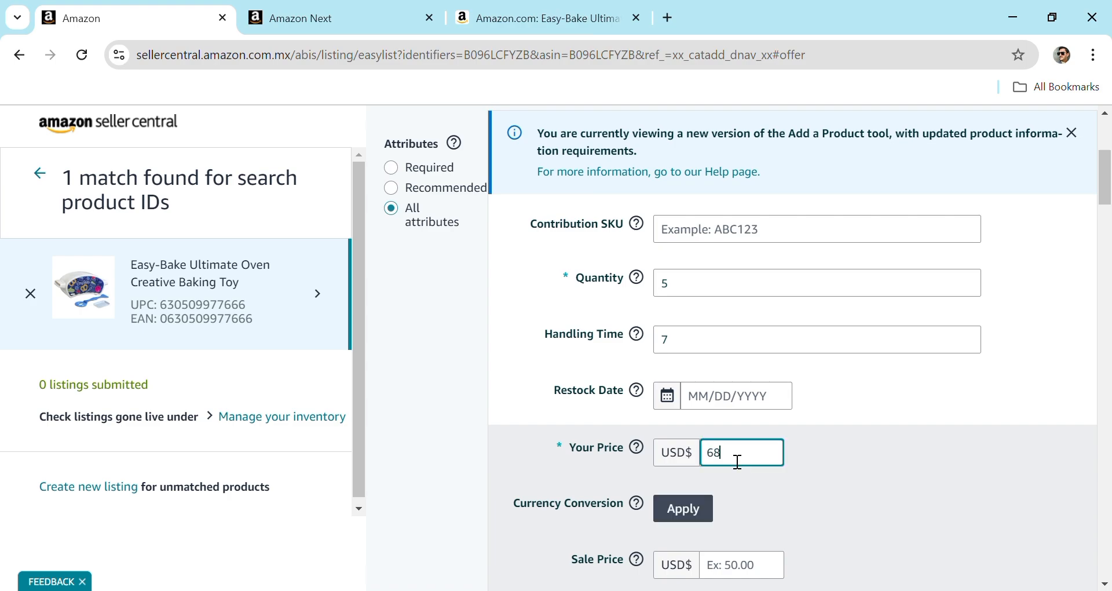
type(".99")
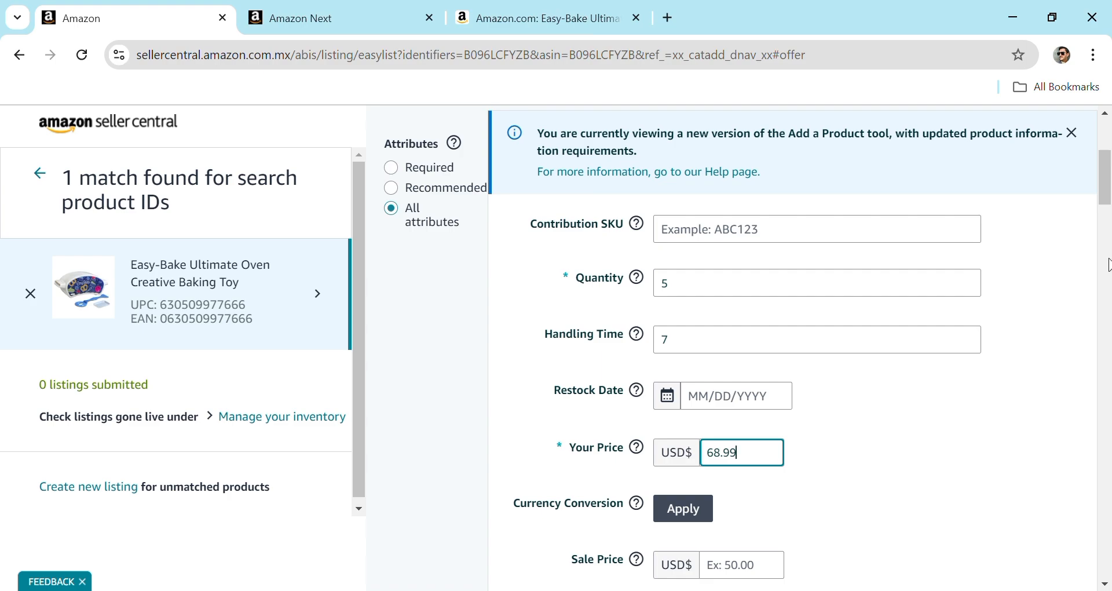
Step: Examine the optional sale price, sale start and end date, and offering release date fields
left_click_drag(1105, 197, 1104, 219)
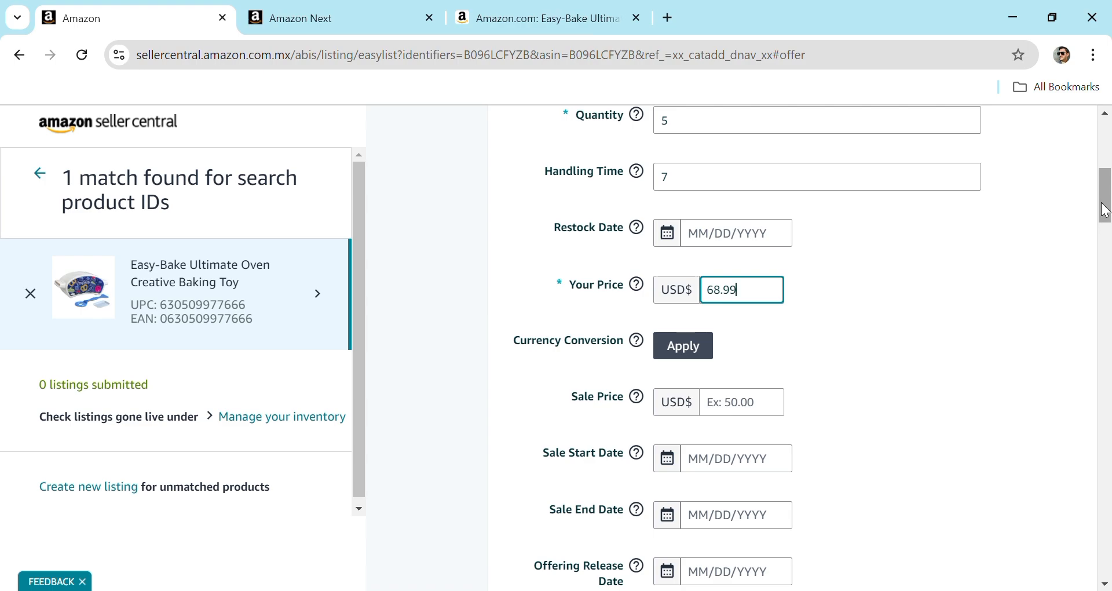
scroll(1030, 231, "down", 3)
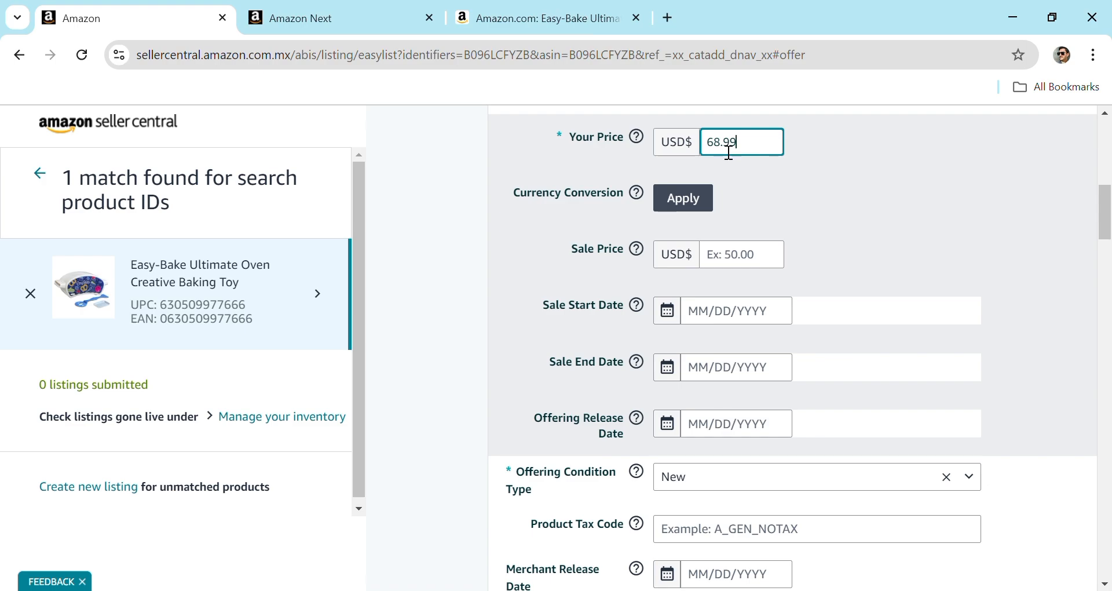
left_click(725, 256)
left_click(710, 311)
left_click(708, 378)
left_click(732, 422)
left_click(758, 367)
left_click(1041, 370)
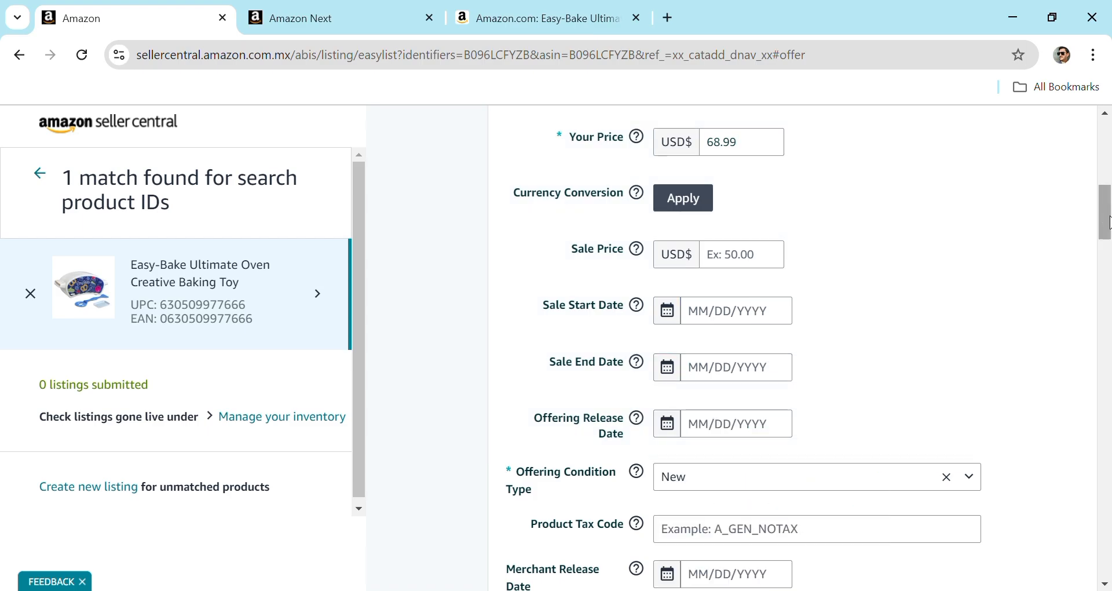
Step: Set the maximum order quantity of the offer to 2
left_click_drag(1108, 222, 1107, 255)
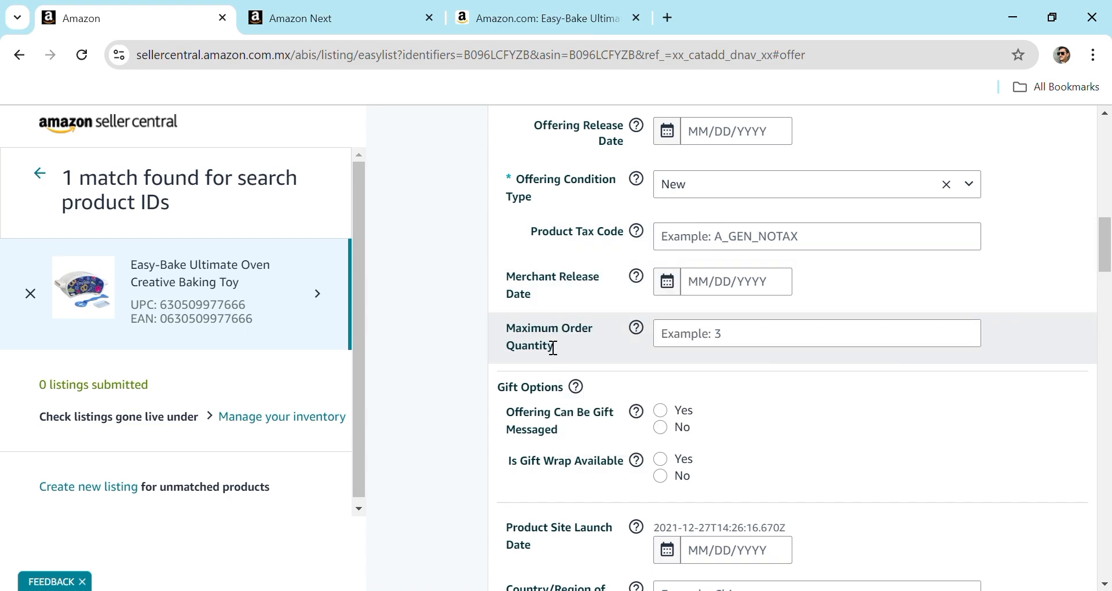
left_click(707, 340)
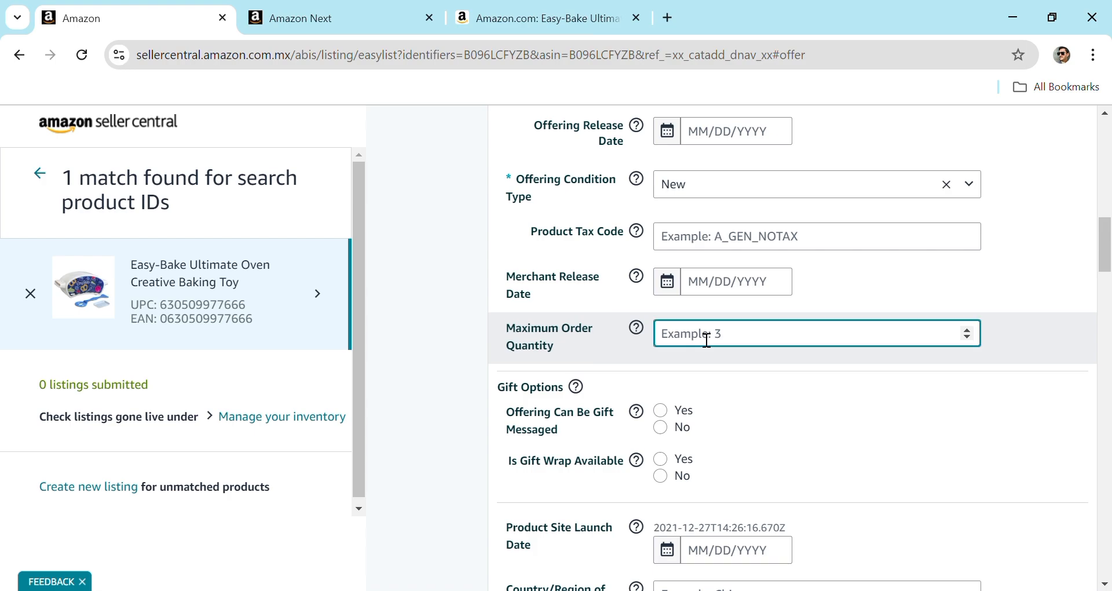
type("2")
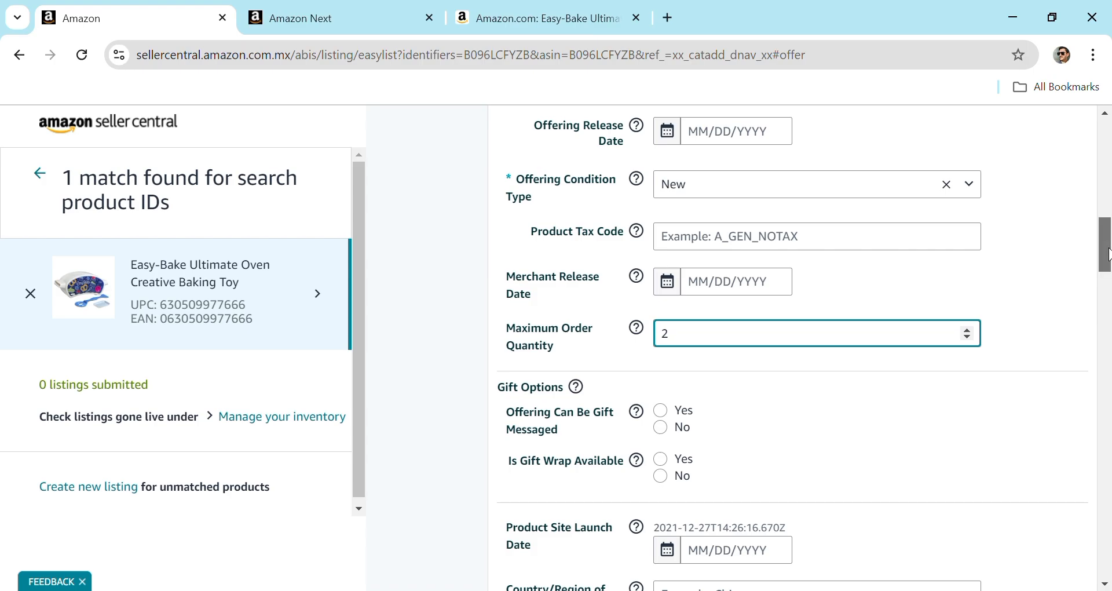
Step: Choose "I will ship this item myself" (Merchant Fulfilled) as the fulfillment channel
left_click_drag(1108, 253, 1107, 284)
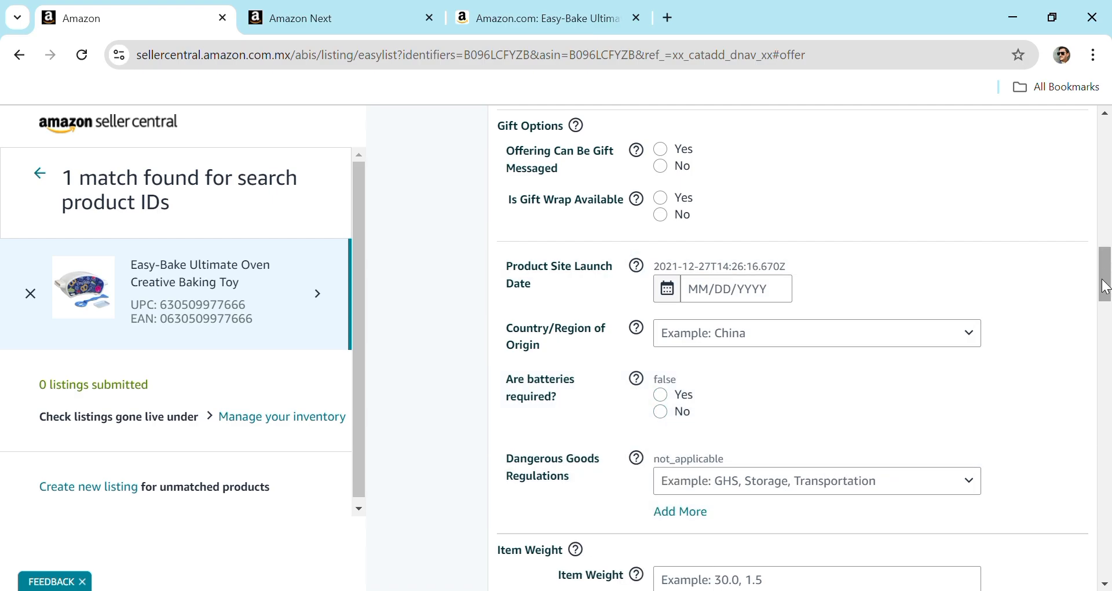
left_click_drag(1106, 285, 1109, 484)
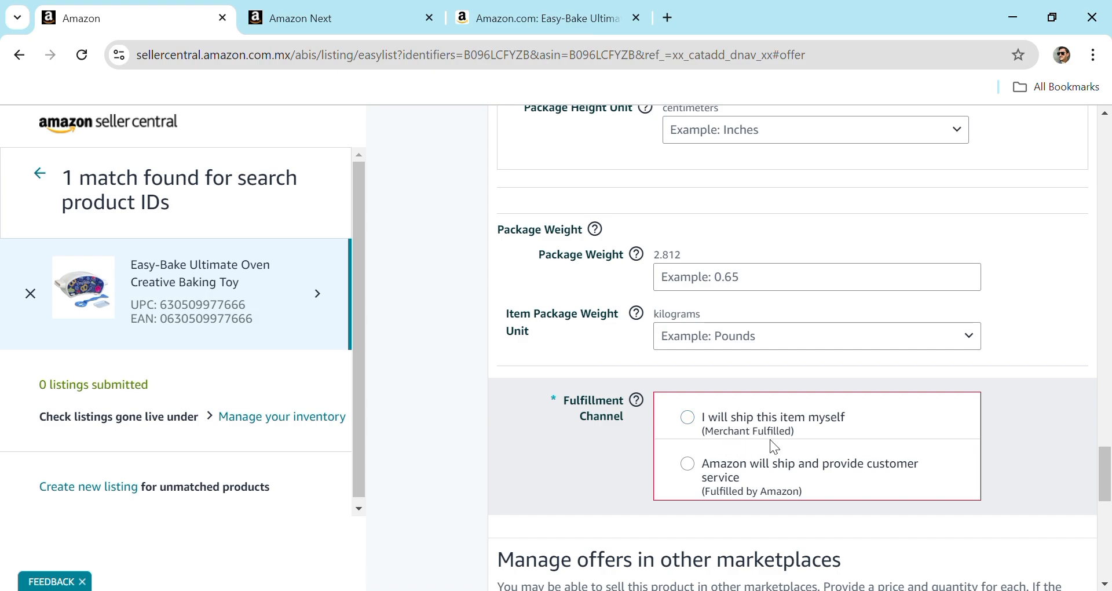
left_click(689, 420)
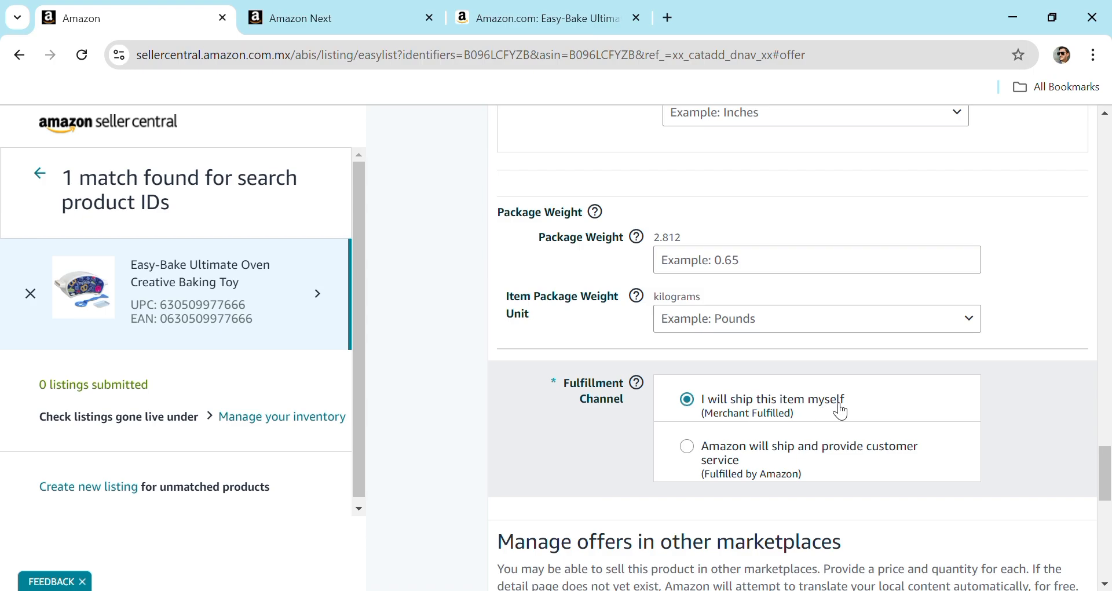
Step: Review the offers for the United States, Canada and Mexico and open the options of the Mexico price
left_click_drag(1100, 453, 1111, 534)
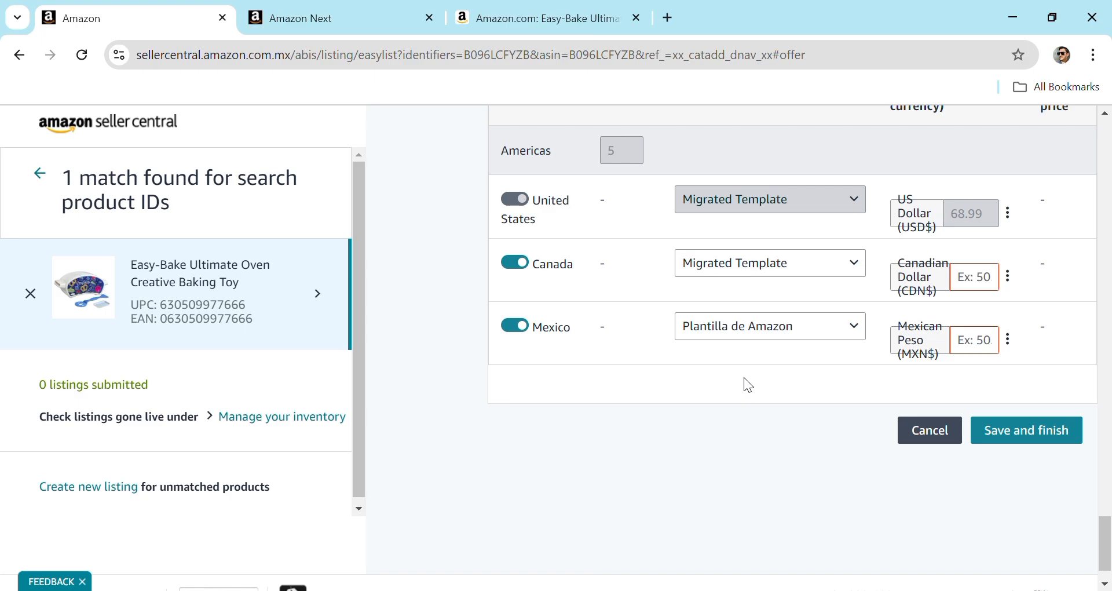
left_click_drag(744, 377, 773, 240)
left_click_drag(847, 282, 1008, 335)
left_click(1008, 335)
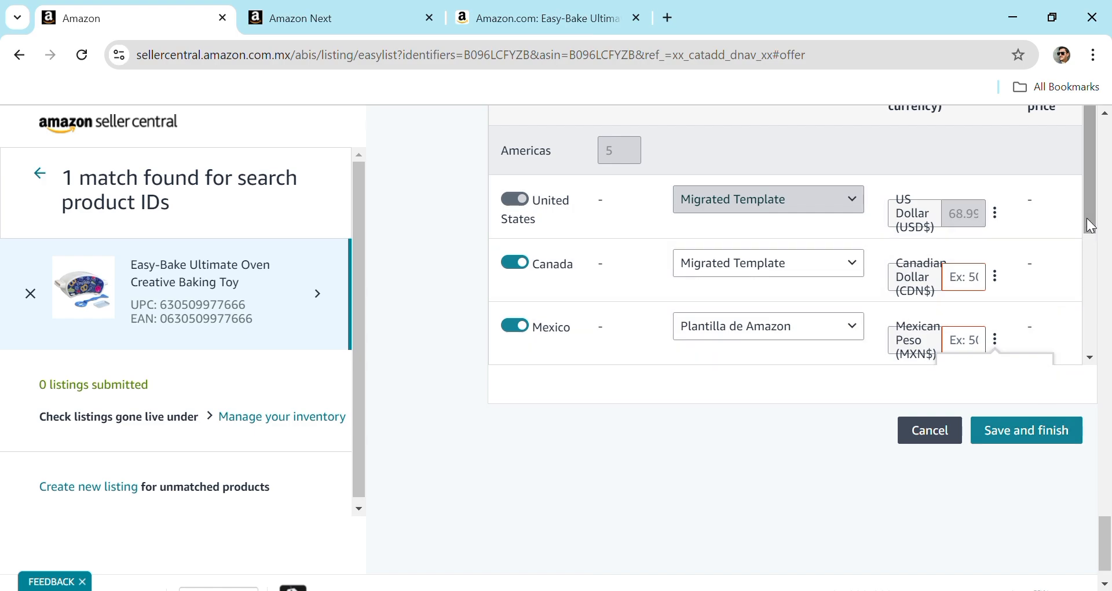
Step: Try to save and finish the listing, and dismiss the notice about required items
left_click(1063, 452)
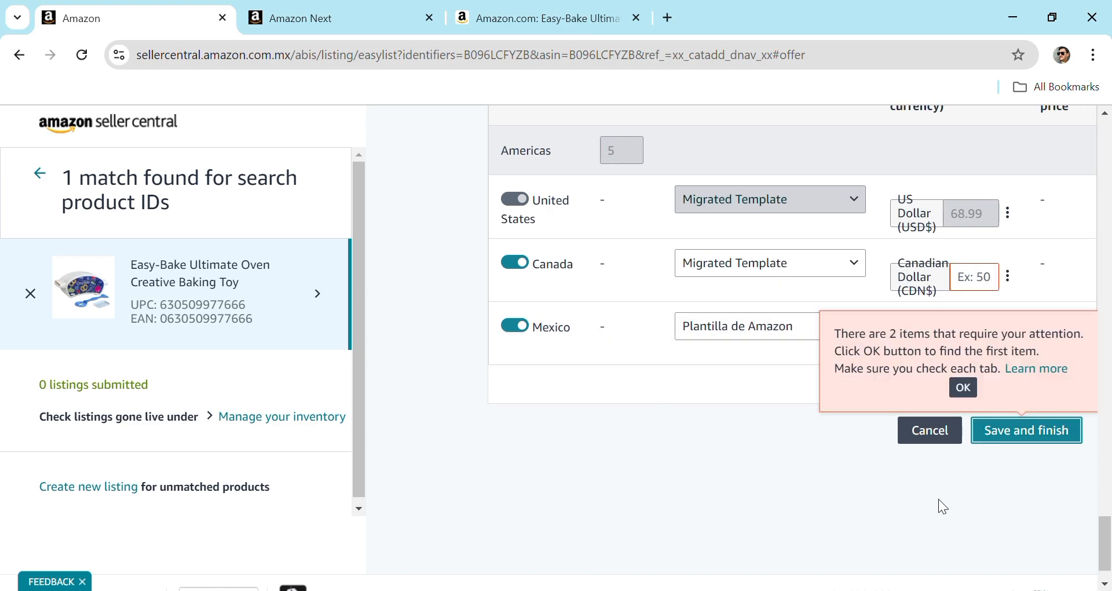
left_click(972, 391)
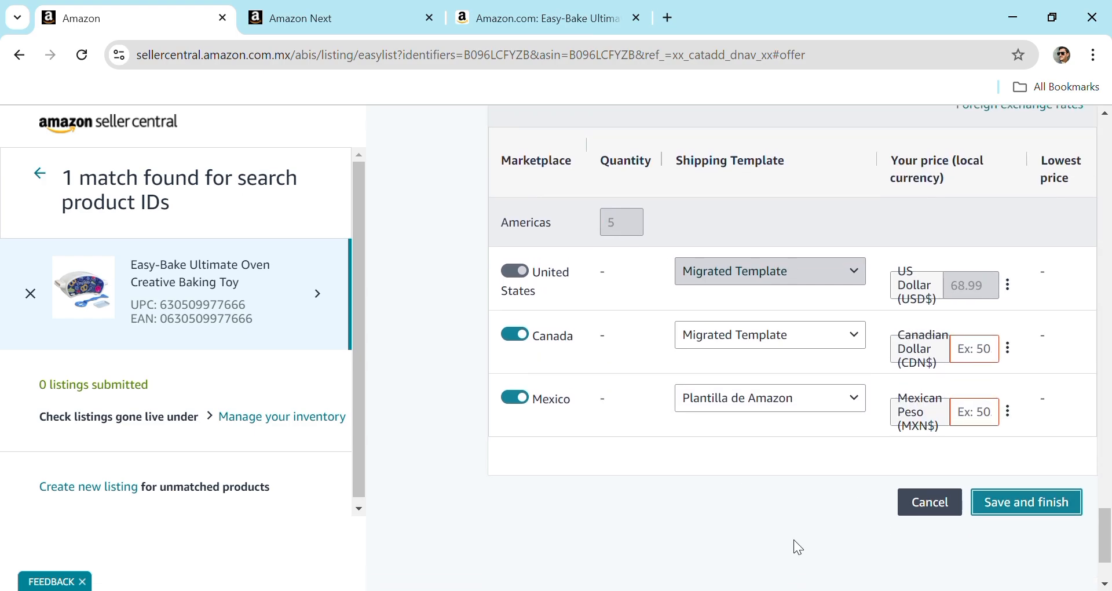
left_click(1016, 572)
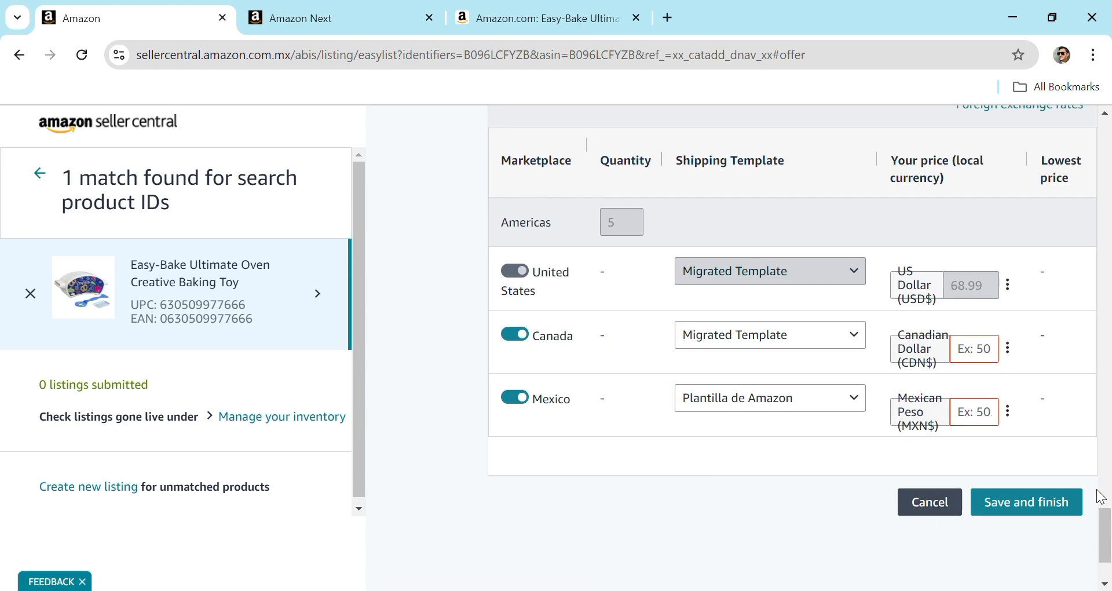
Step: Review the completed offer details, including maximum order quantity, quantity, handling time and price
left_click_drag(1108, 546, 1109, 243)
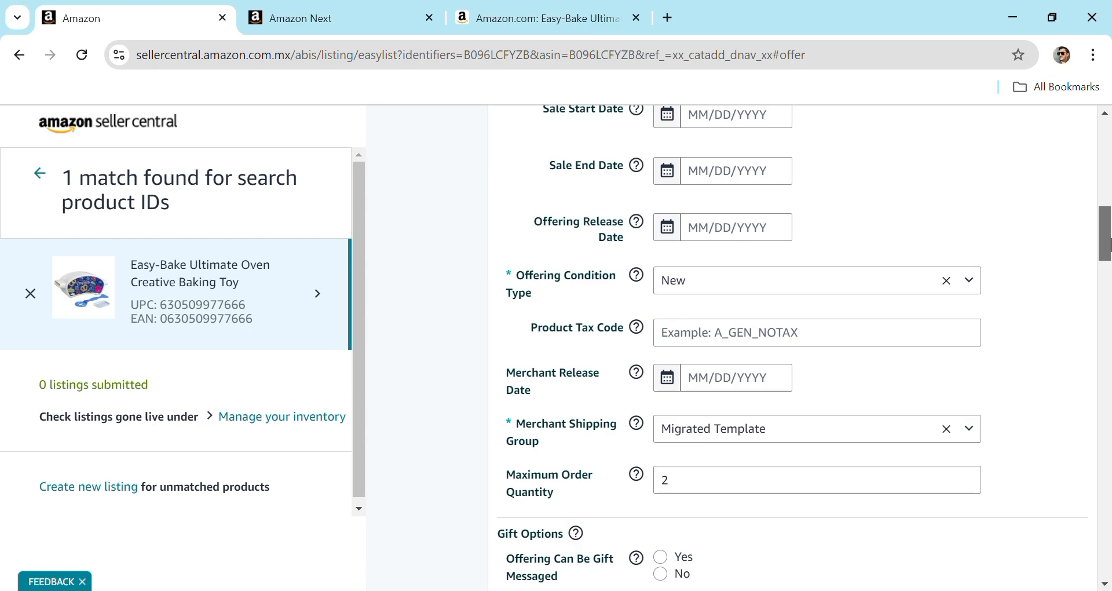
left_click_drag(1109, 243, 1109, 188)
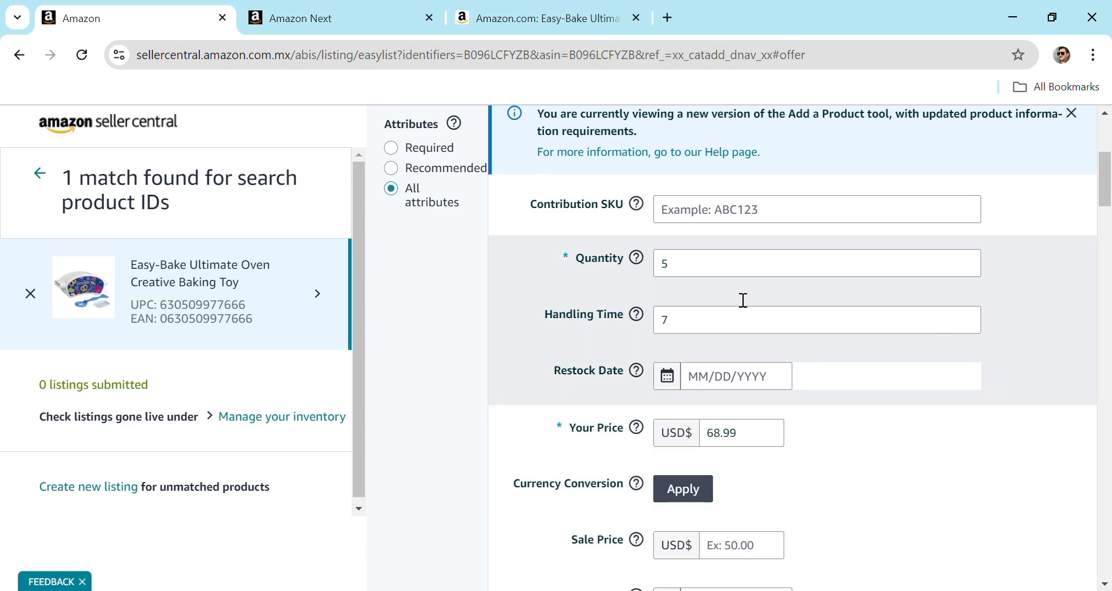
mouse_move(637, 370)
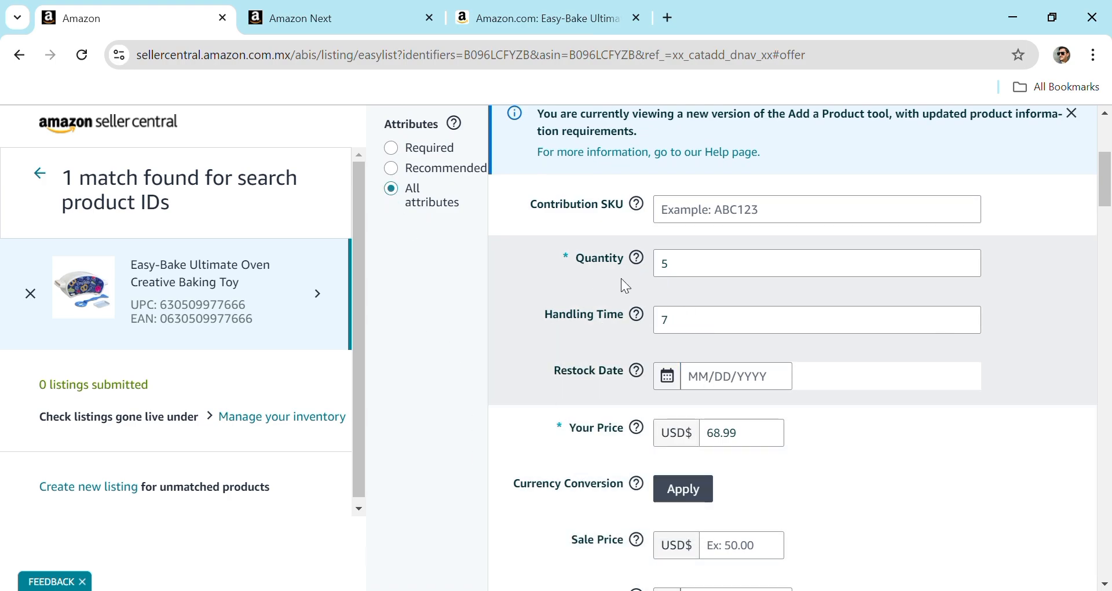